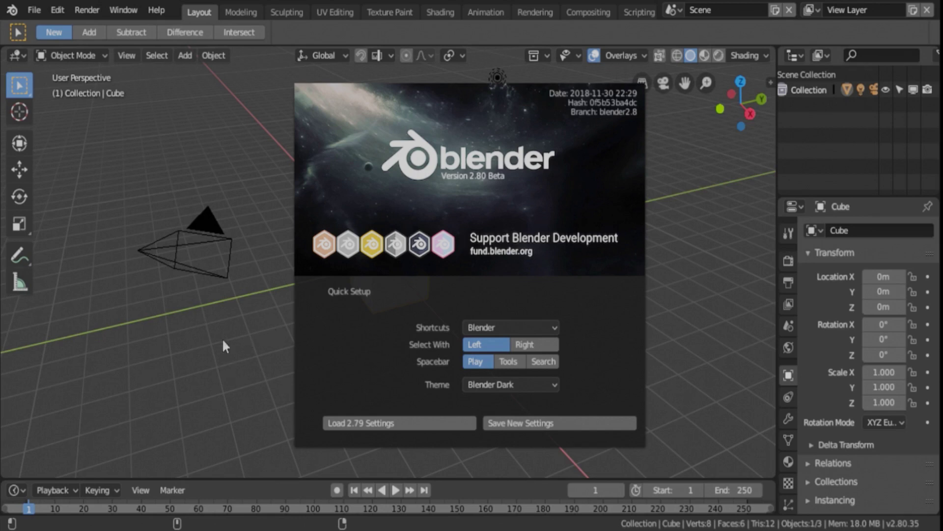
- Dismiss the splash screen to reveal the default cube, camera and light scene
click(215, 369)
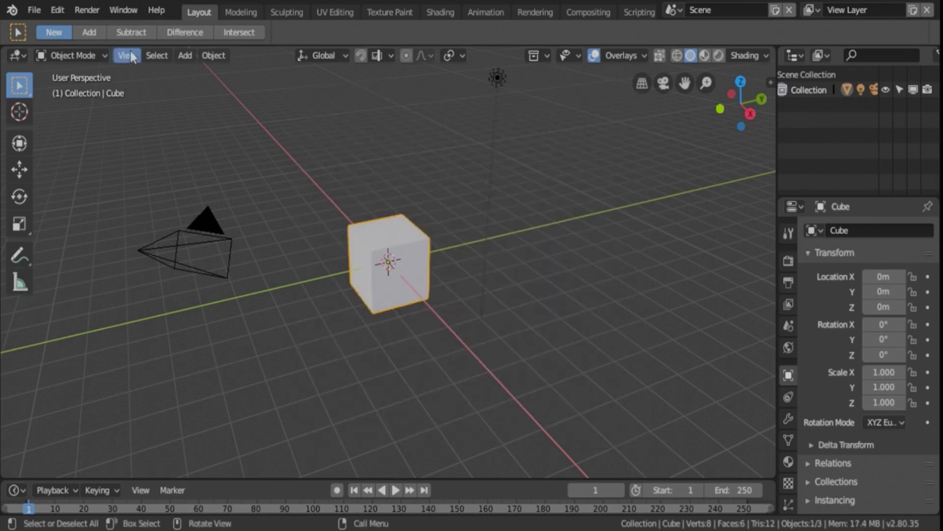
- Start a new Video Editing project from File > New and zoom the preview out
click(34, 14)
mouse_move(56, 28)
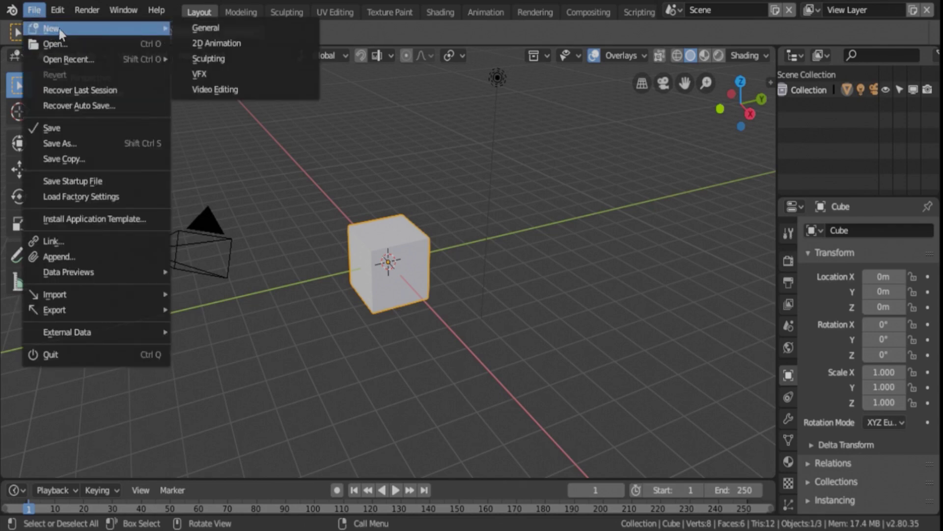
click(258, 89)
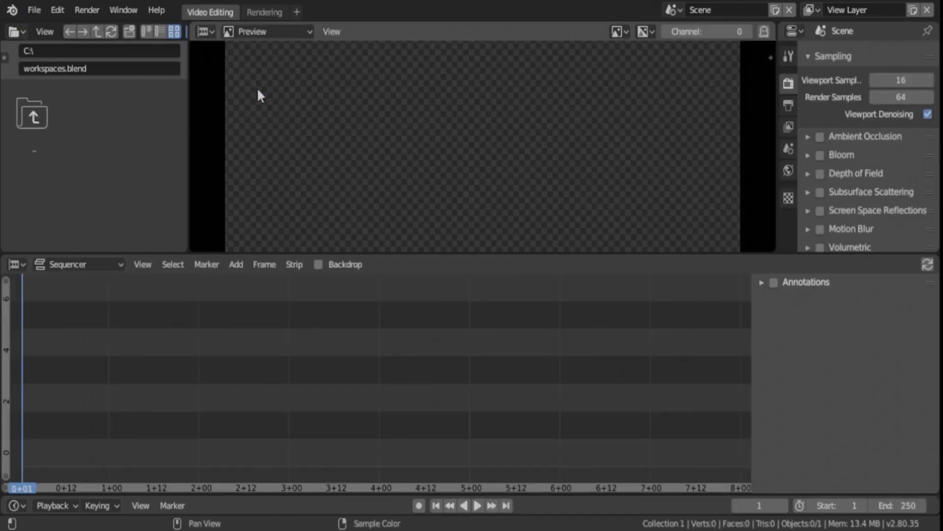
scroll(335, 130, down, 5)
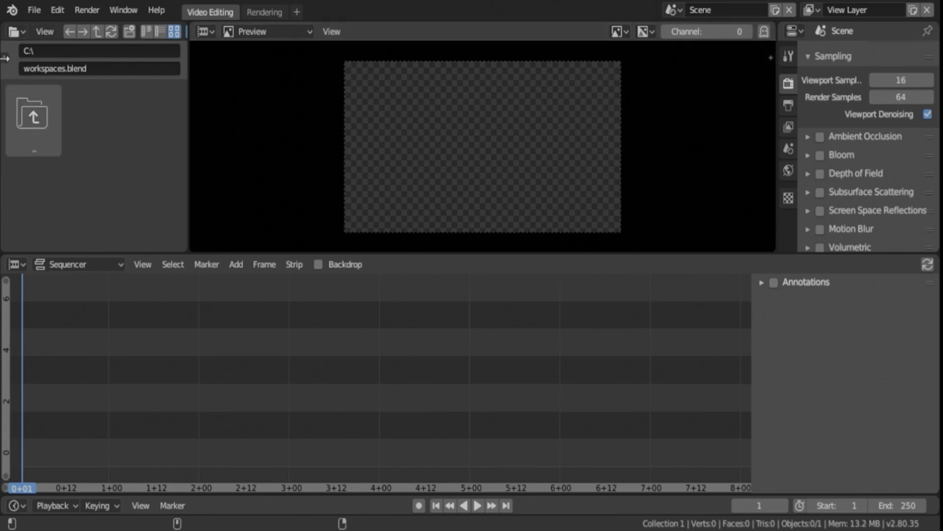
click(330, 33)
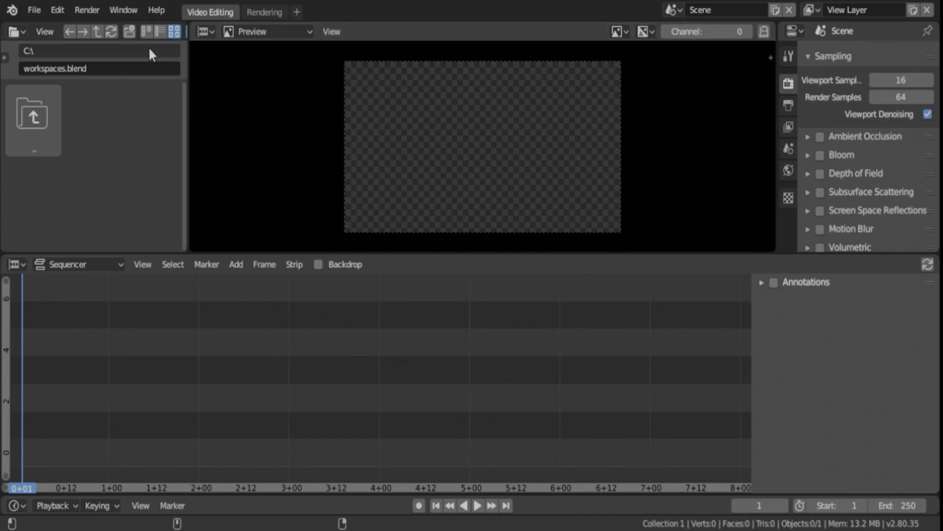
- Import etch video0001-3772.mp4 from the Desktop as a movie strip
click(233, 265)
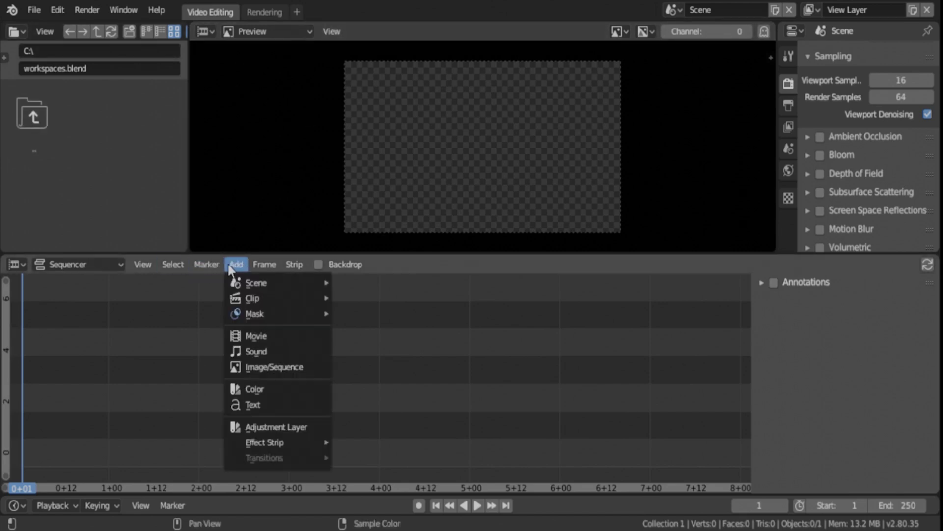
click(256, 336)
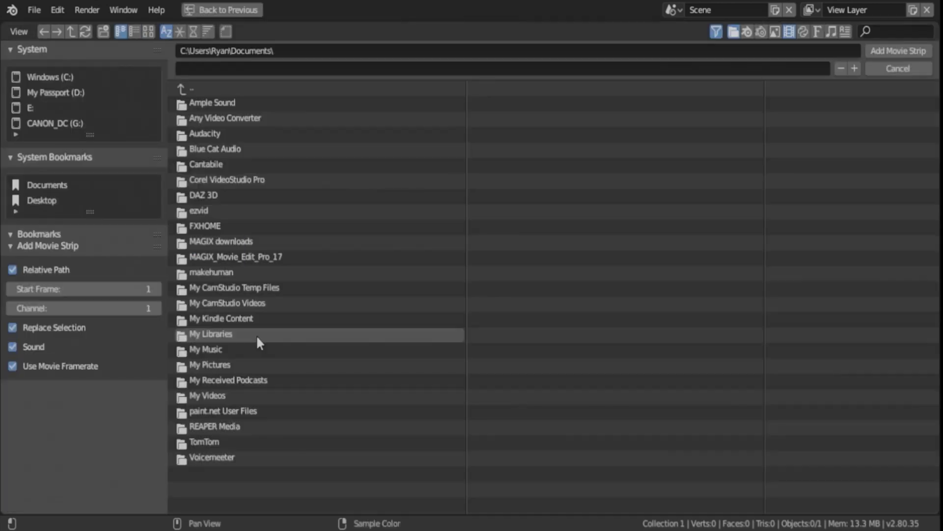
click(49, 198)
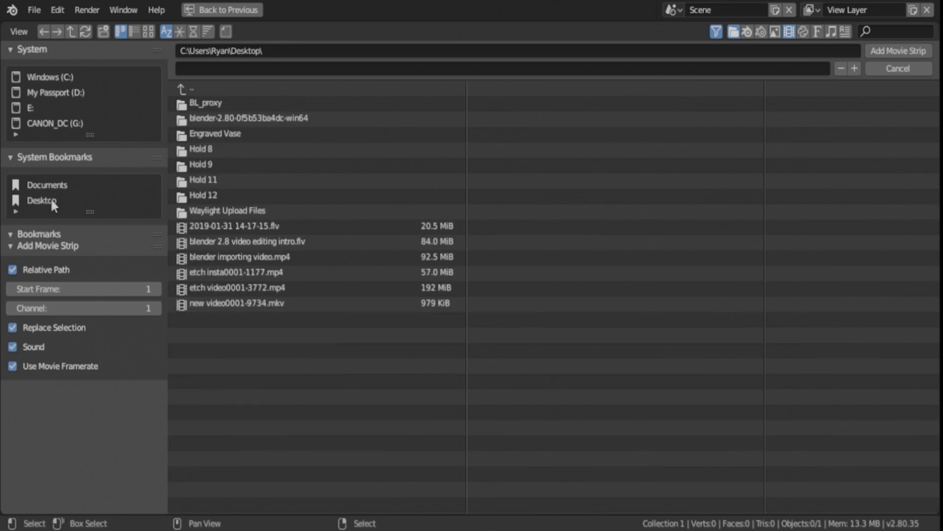
click(226, 287)
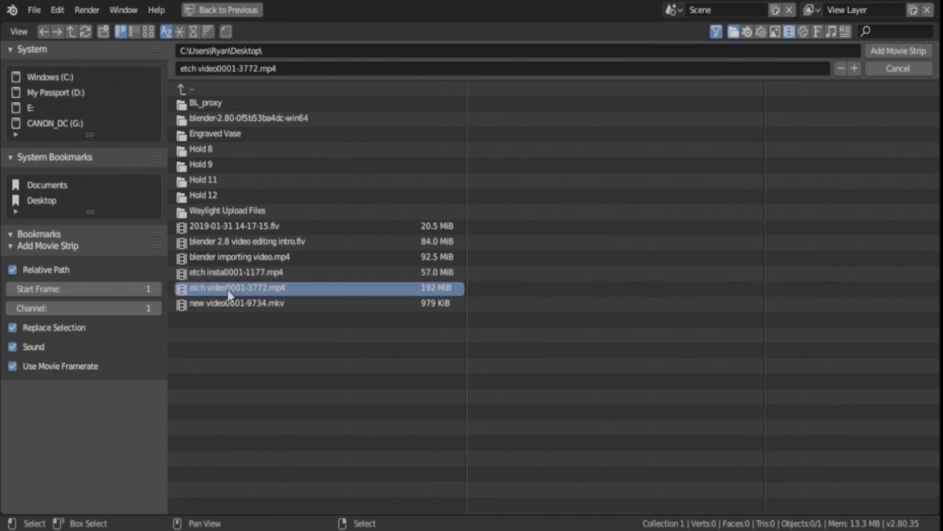
click(888, 53)
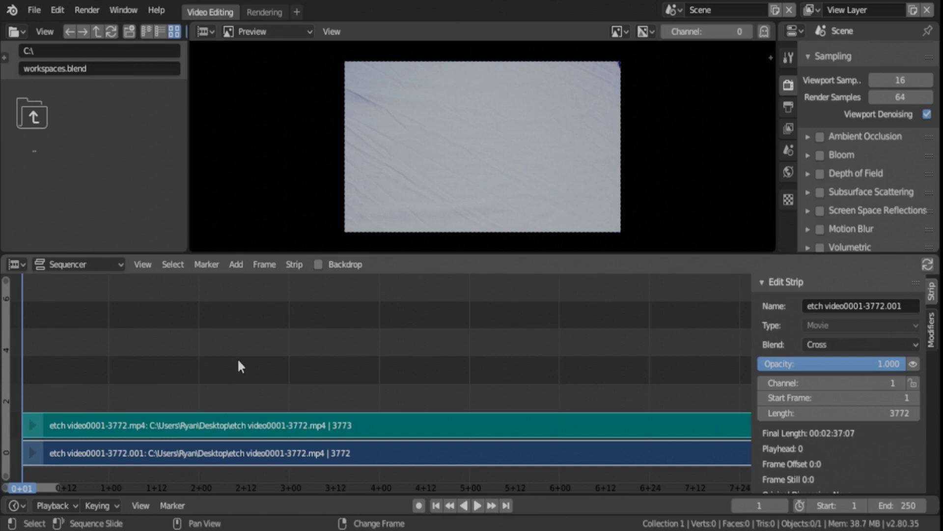
- Zoom and pan the sequencer out until the full movie and sound strips are visible
scroll(238, 358, down, 5)
scroll(531, 358, down, 2)
middle_drag(531, 359, 284, 335)
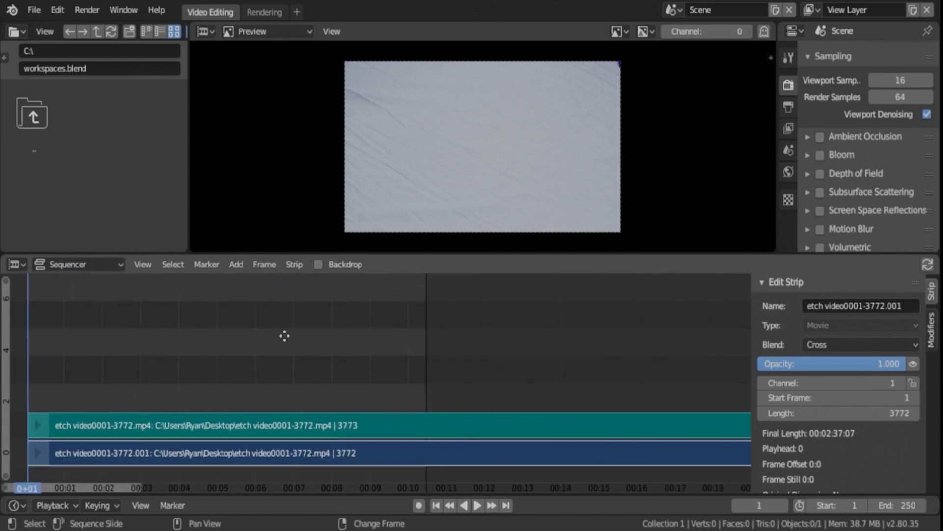
scroll(284, 335, down, 5)
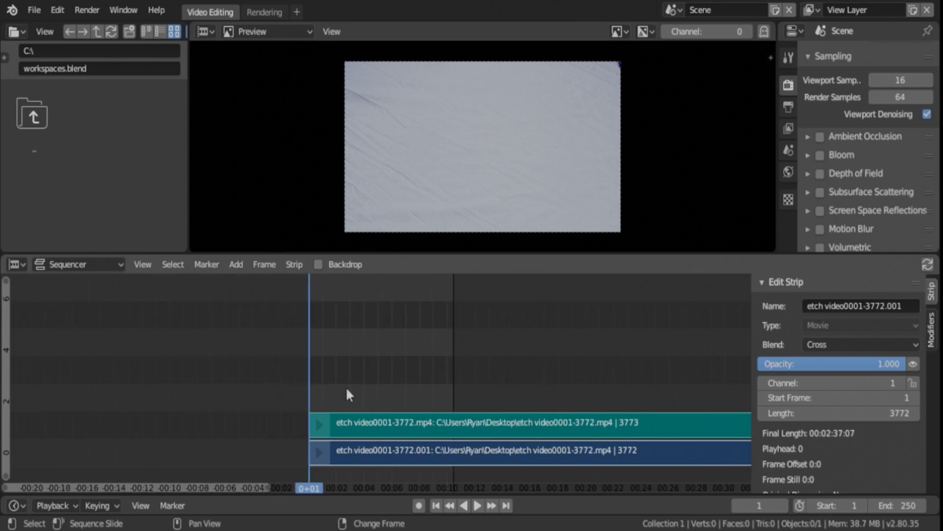
middle_drag(420, 386, 255, 331)
scroll(255, 331, down, 5)
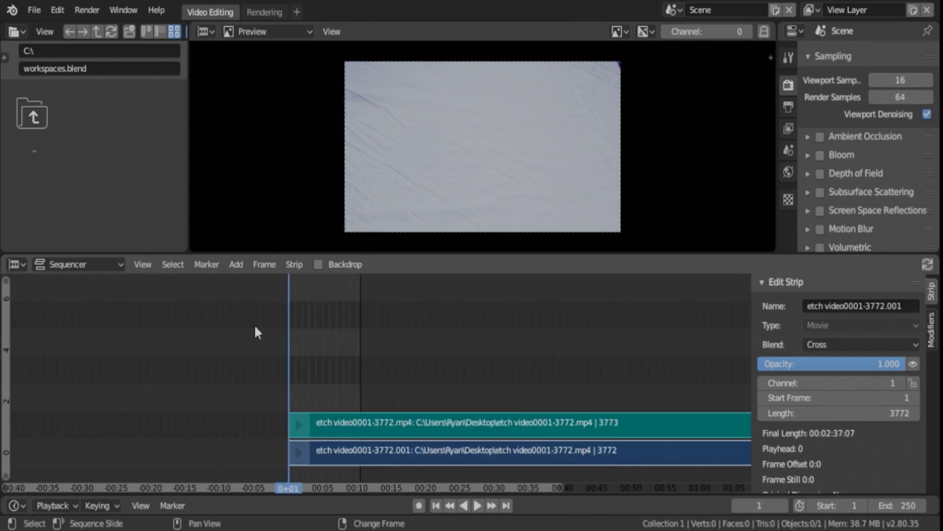
scroll(528, 381, down, 2)
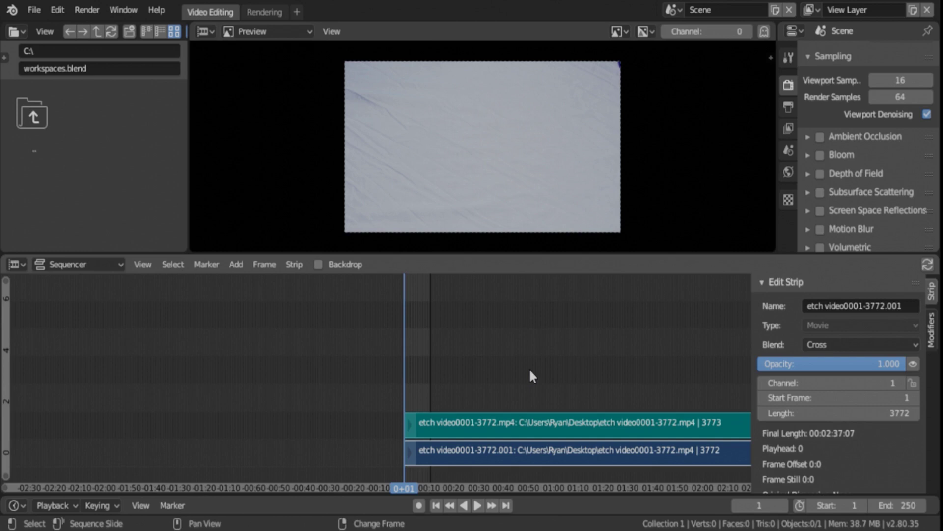
scroll(529, 368, down, 3)
middle_drag(529, 366, 344, 320)
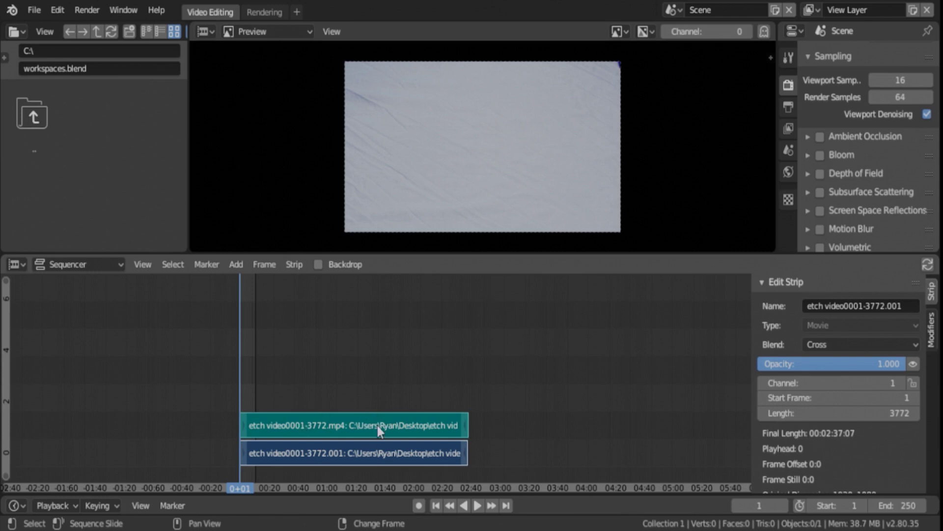
- Select the channel 2 sound strip and turn on its waveform display
click(336, 423)
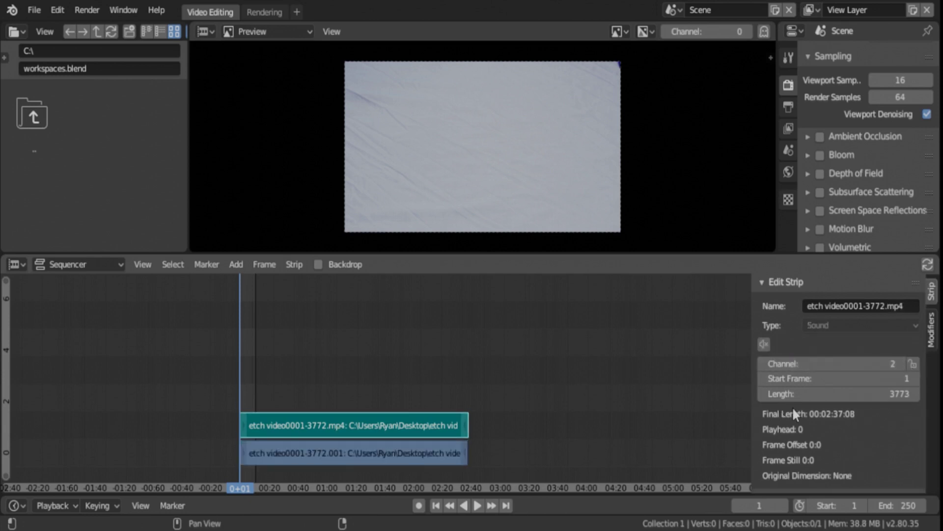
scroll(792, 406, down, 8)
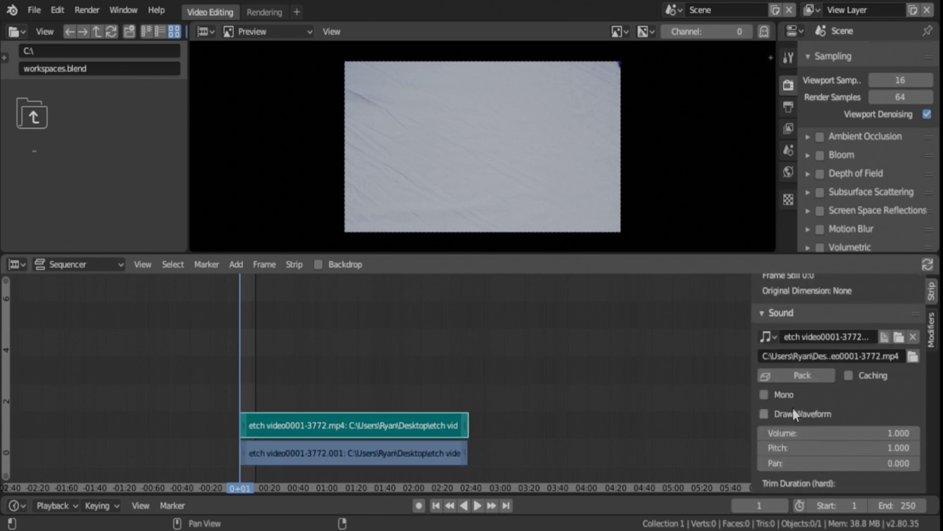
scroll(792, 405, up, 5)
scroll(792, 405, down, 6)
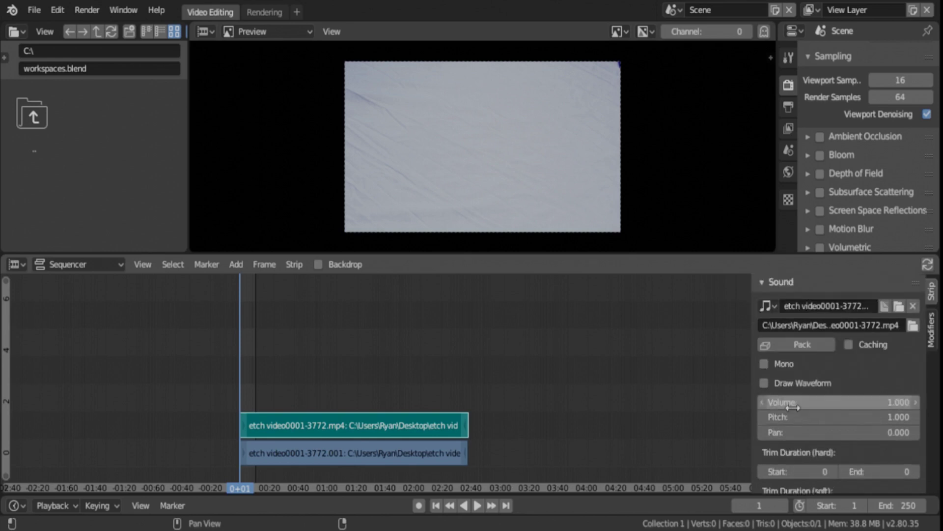
scroll(792, 407, up, 2)
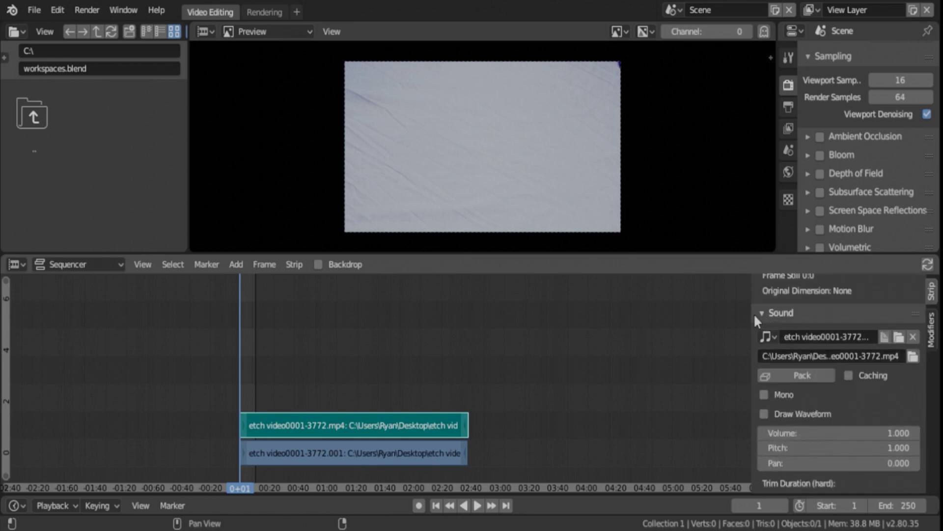
scroll(759, 315, up, 7)
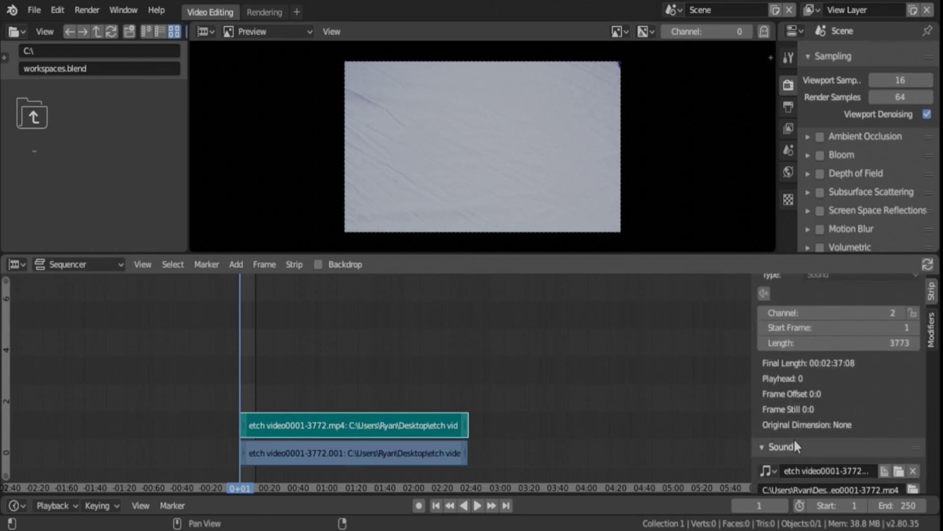
scroll(793, 440, down, 9)
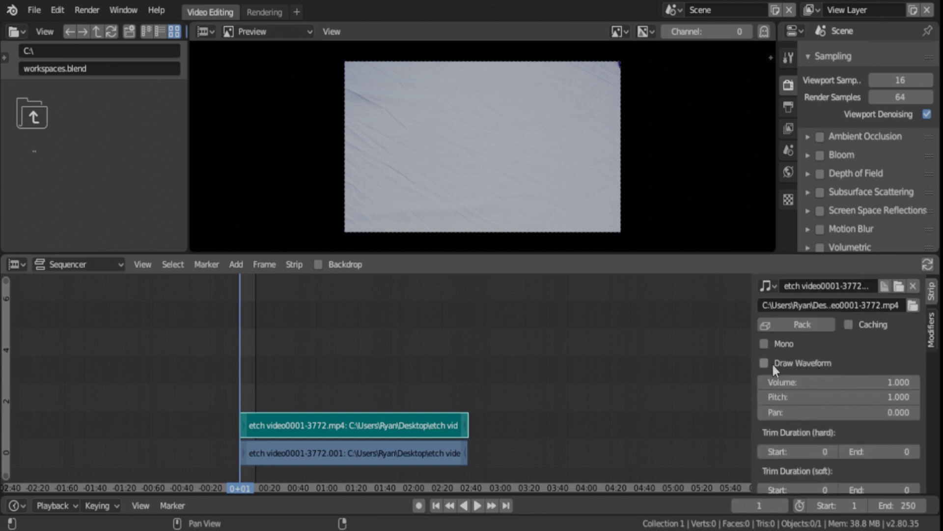
click(764, 363)
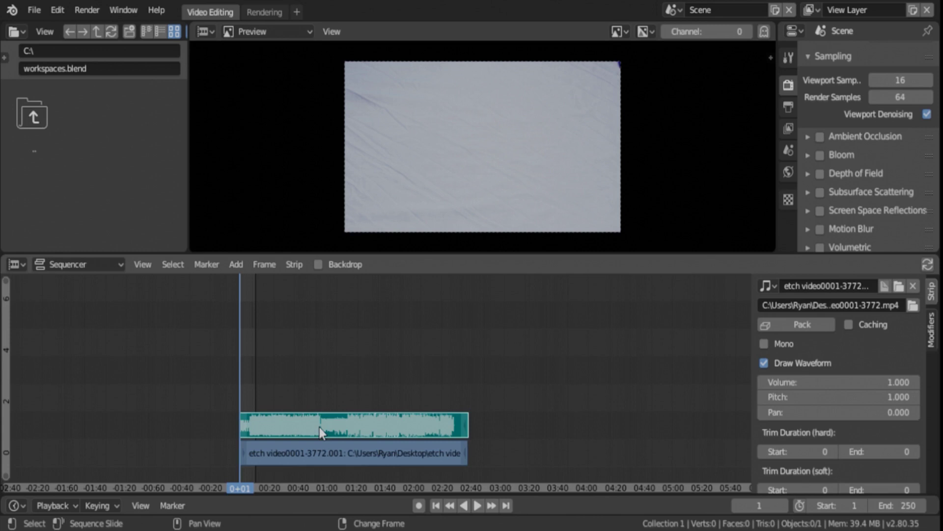
scroll(320, 426, up, 5)
- Zoom in on the strips and jump the playhead to their end
middle_drag(186, 402, 333, 393)
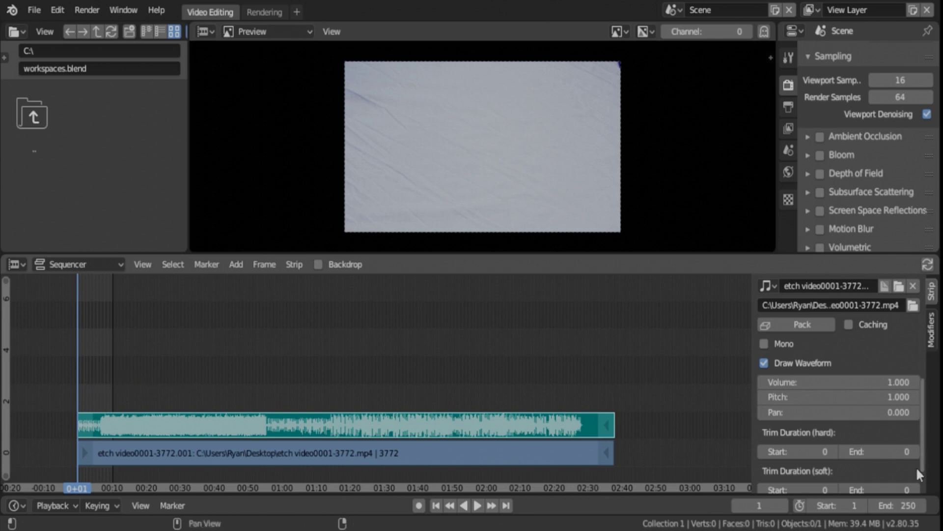
drag(886, 506, 909, 506)
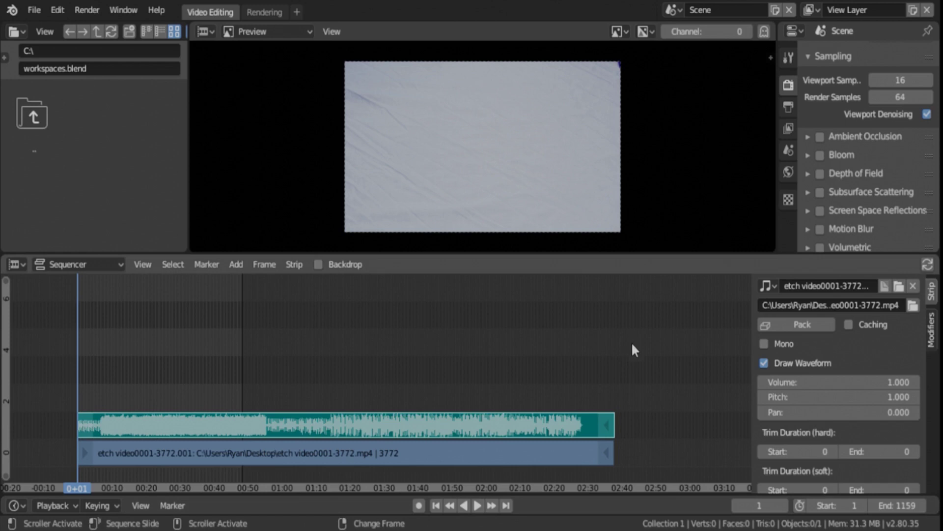
right_click(619, 375)
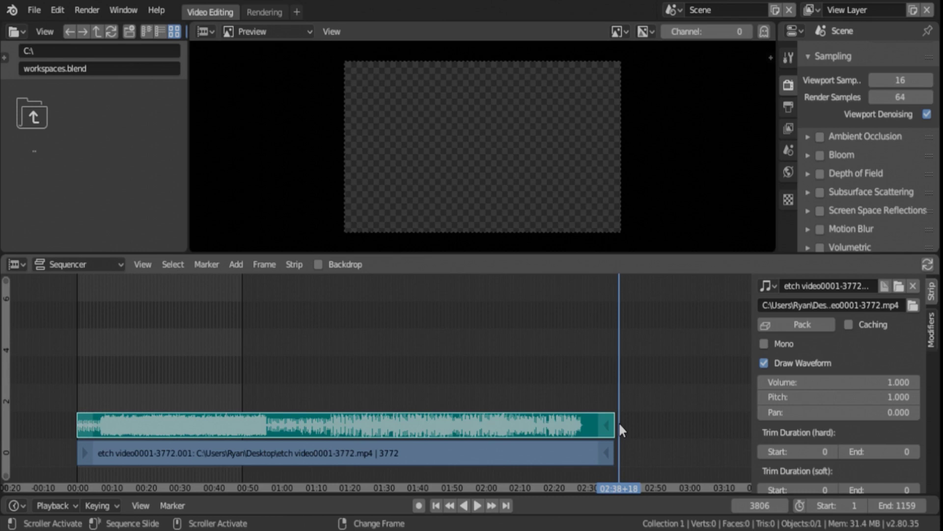
key(Page_Down)
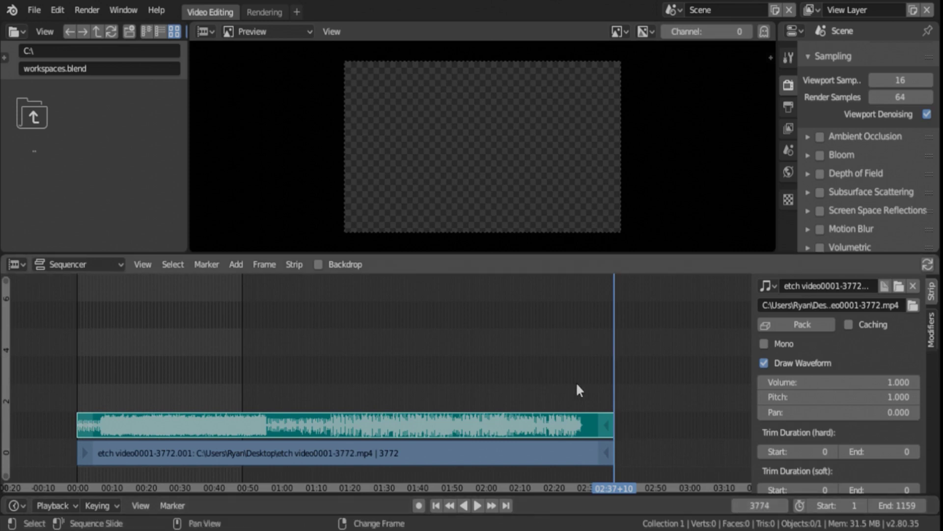
- Set the scene's End frame to 3774
click(907, 506)
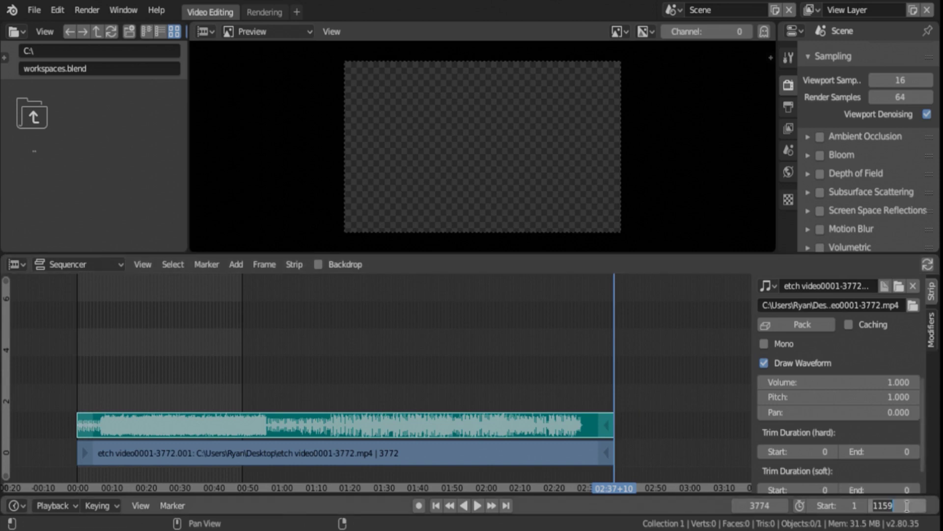
text(3774)
key(Return)
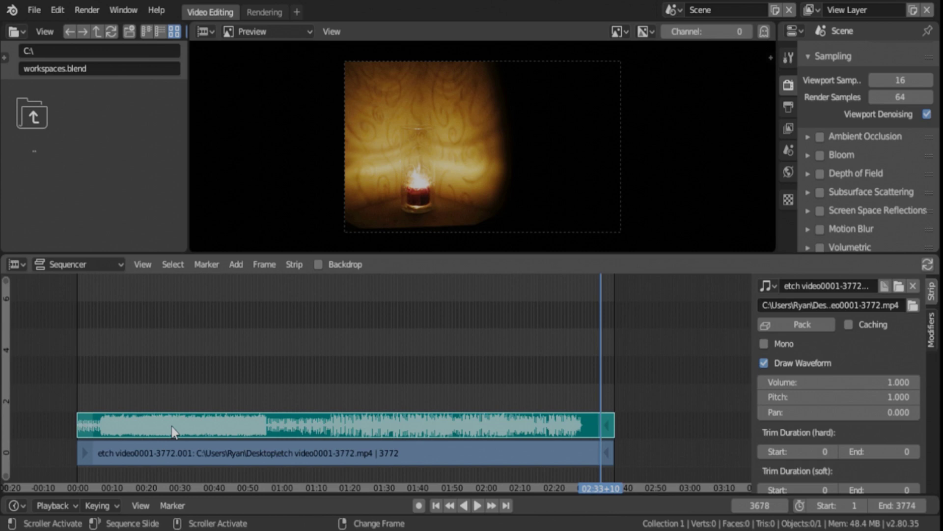
- Select the movie and sound strips, cut both at frame 845, and select the right-hand pieces
click(172, 456)
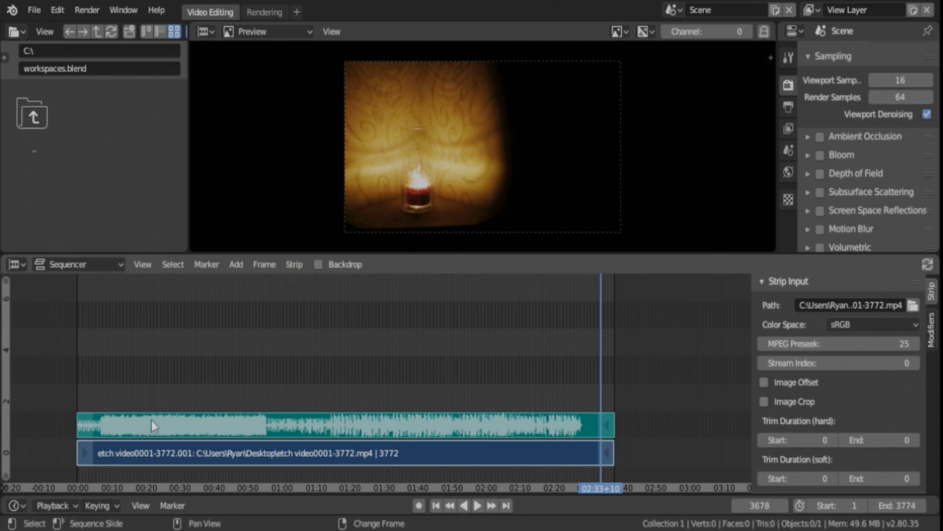
click(167, 420)
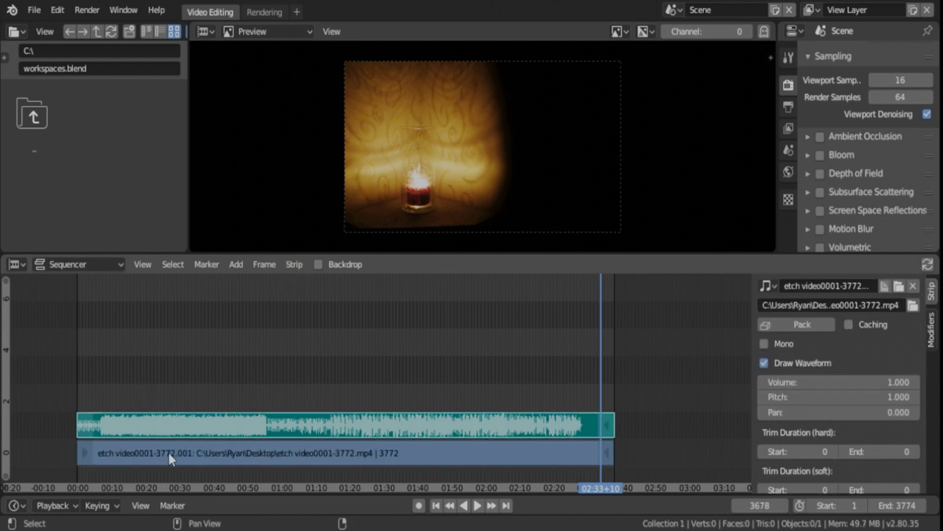
click(168, 451)
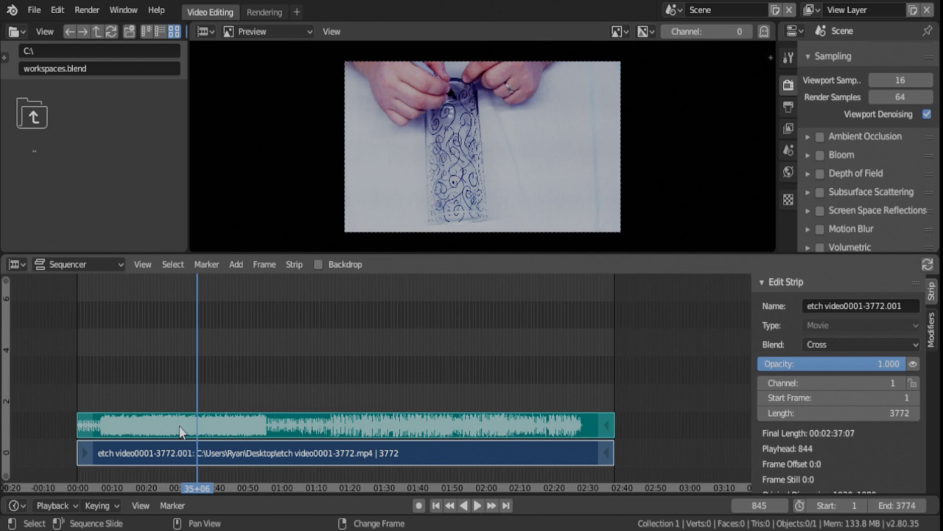
key(k)
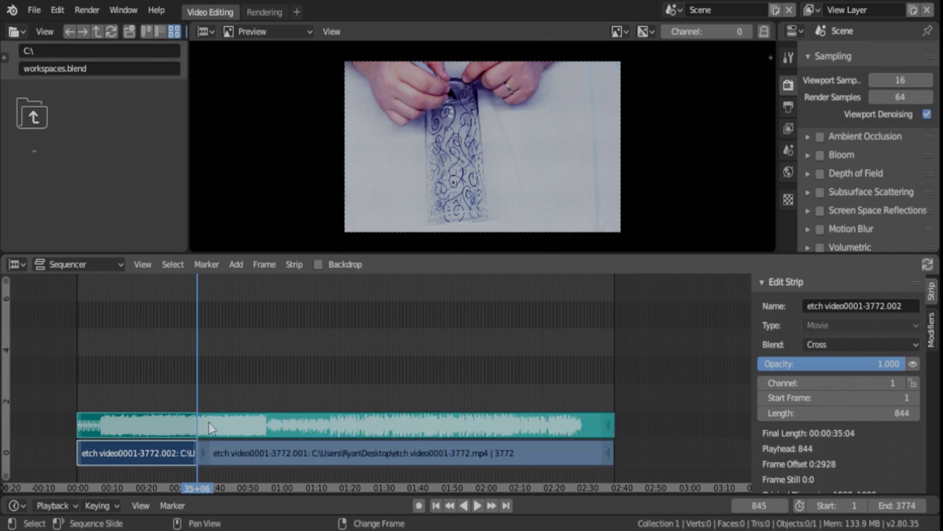
click(240, 423)
click(231, 428)
- Undo the frame-845 cut, set the playhead to frame 864, and select the movie strip
click(231, 423)
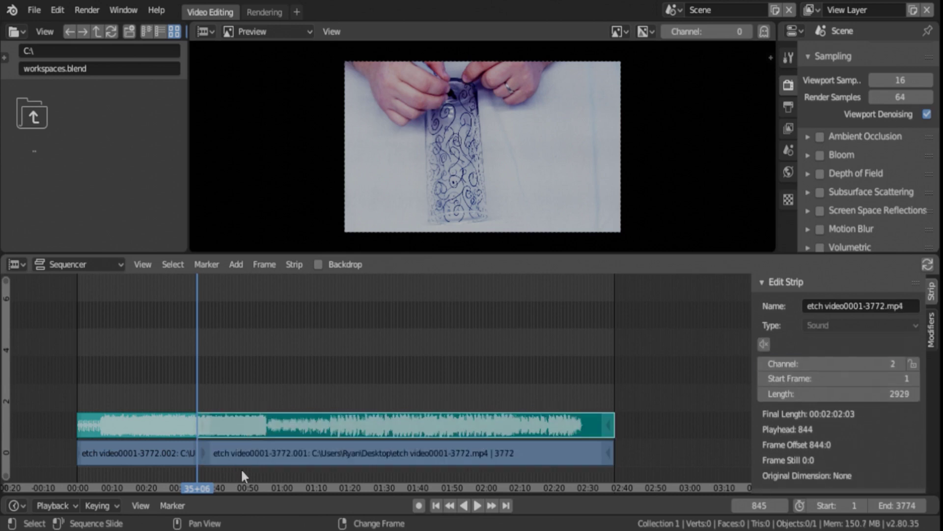
click(240, 456)
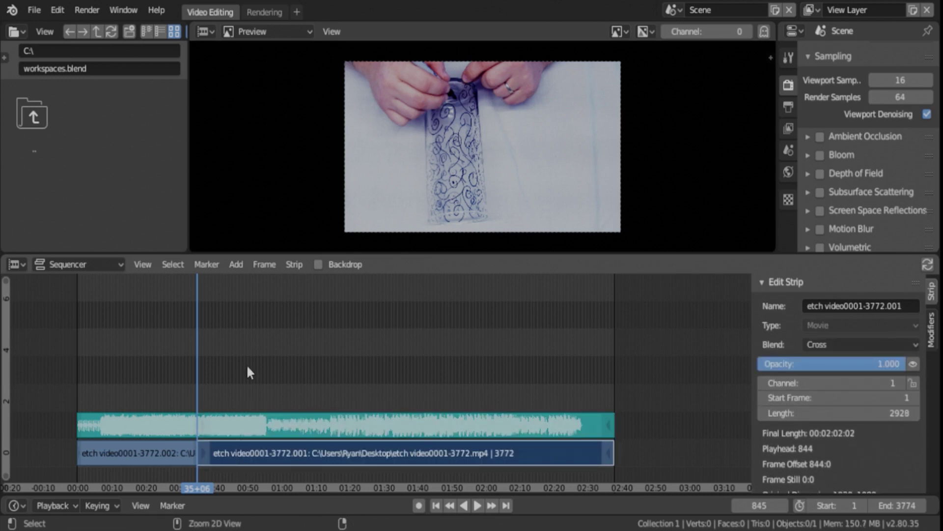
key(ctrl+z)
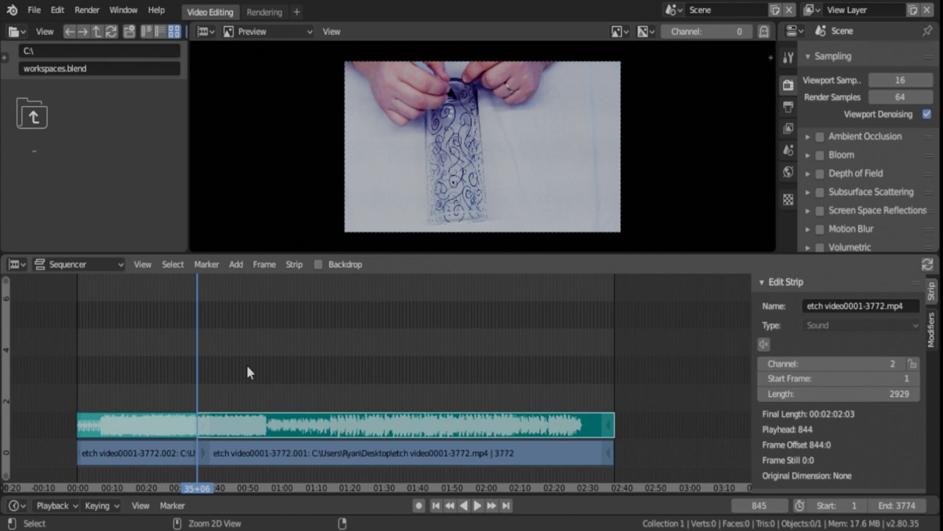
key(ctrl+shift+z)
key(ctrl+z)
key(ctrl+z)
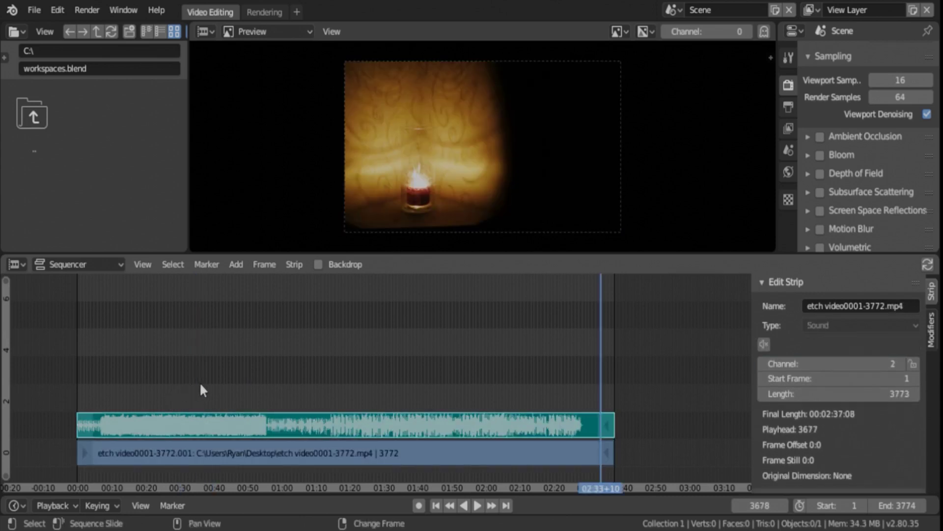
right_click(201, 390)
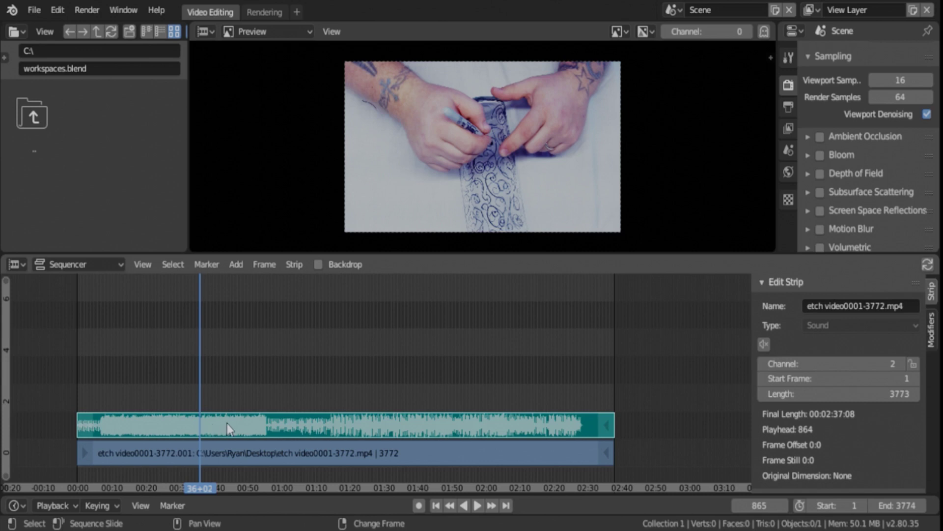
click(224, 462)
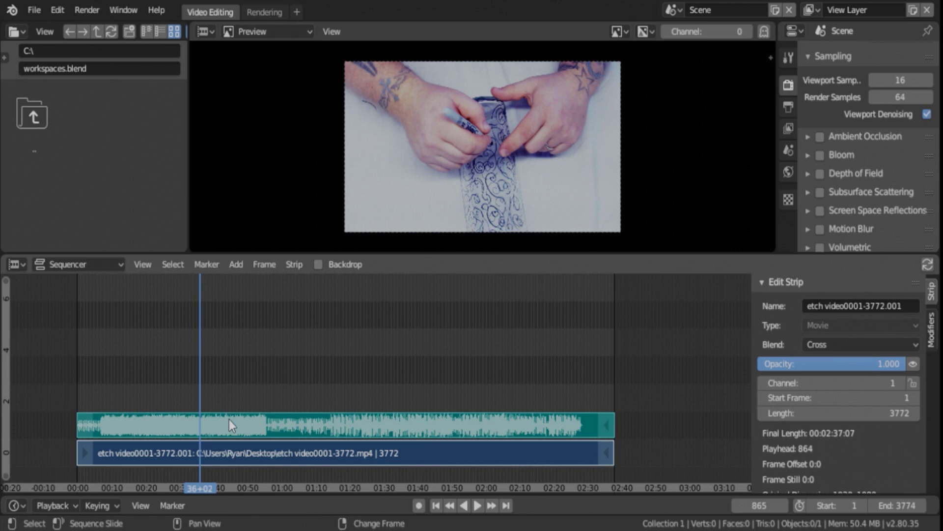
- Cut the movie and sound strips at the playhead and move the right sound piece to channel 3
key(k)
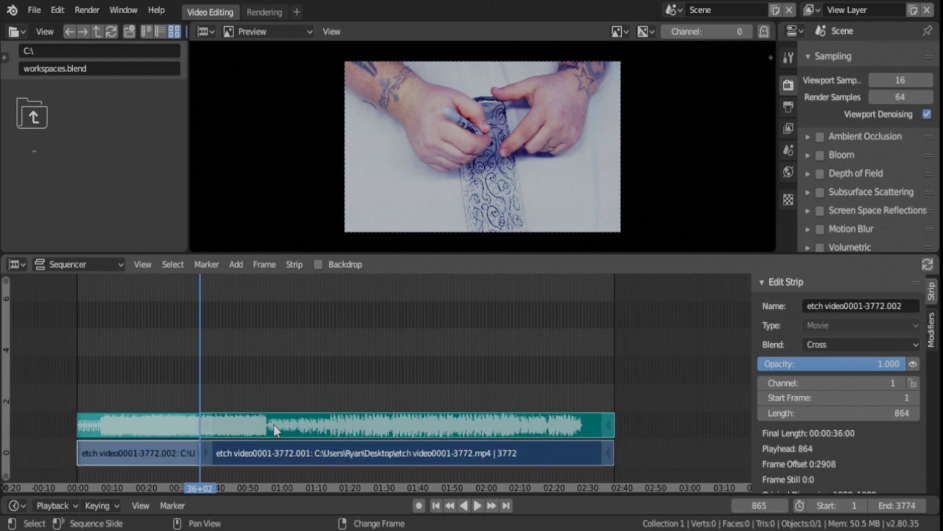
click(273, 424)
key(k)
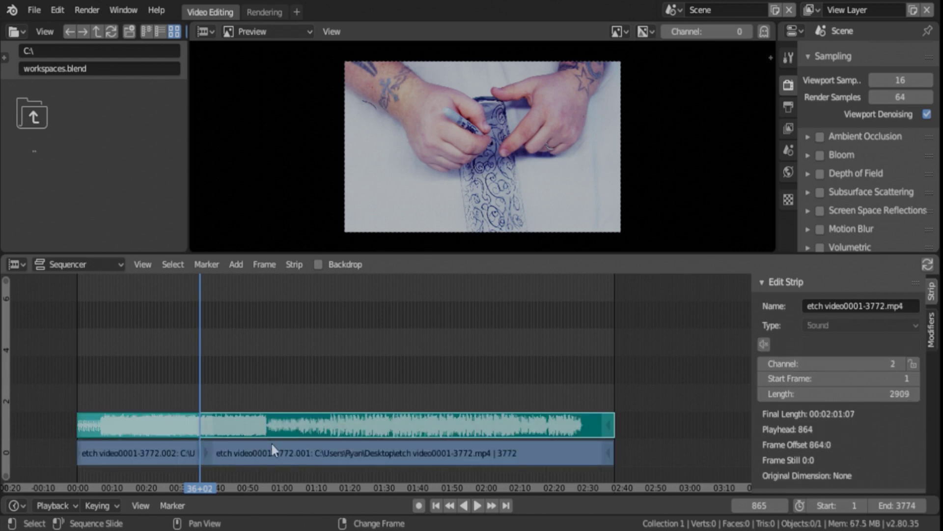
key(g)
click(280, 401)
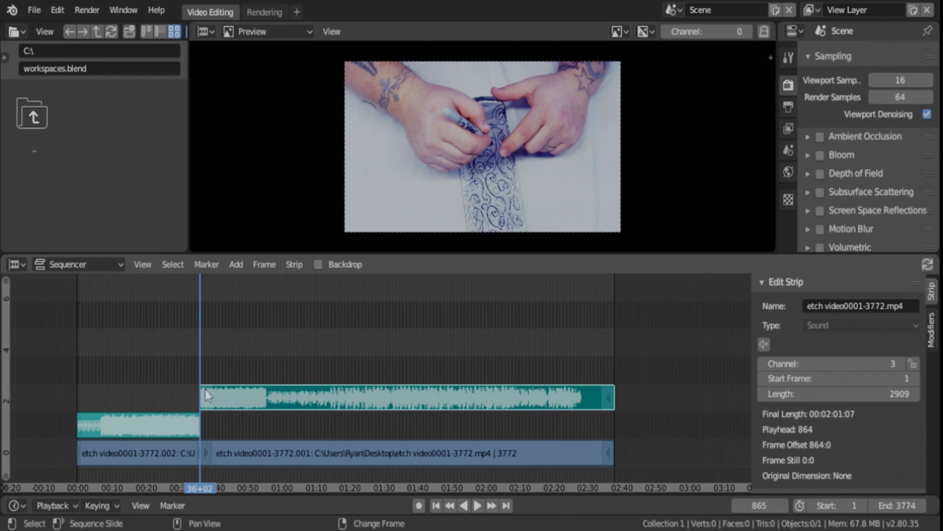
- Play back from frame 564 and trim 30 frames off the raised sound piece's start
key(space)
right_click(158, 394)
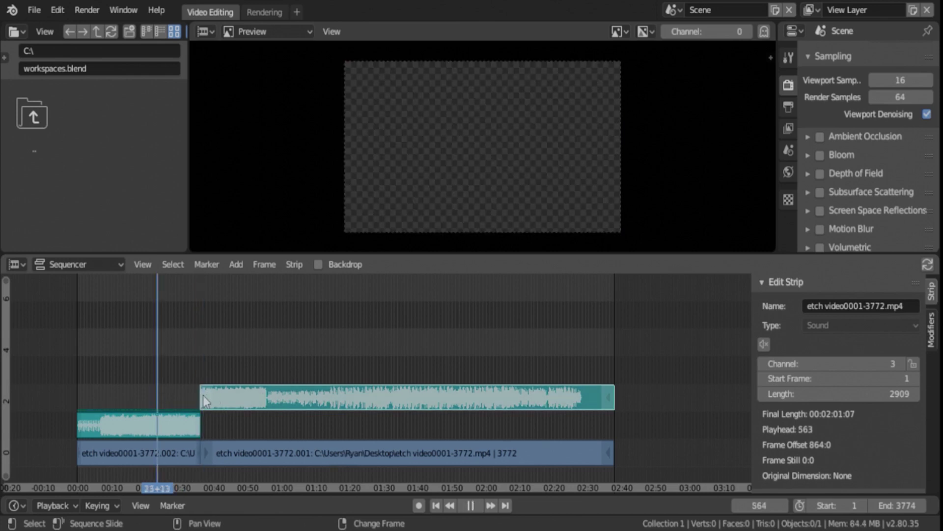
key(space)
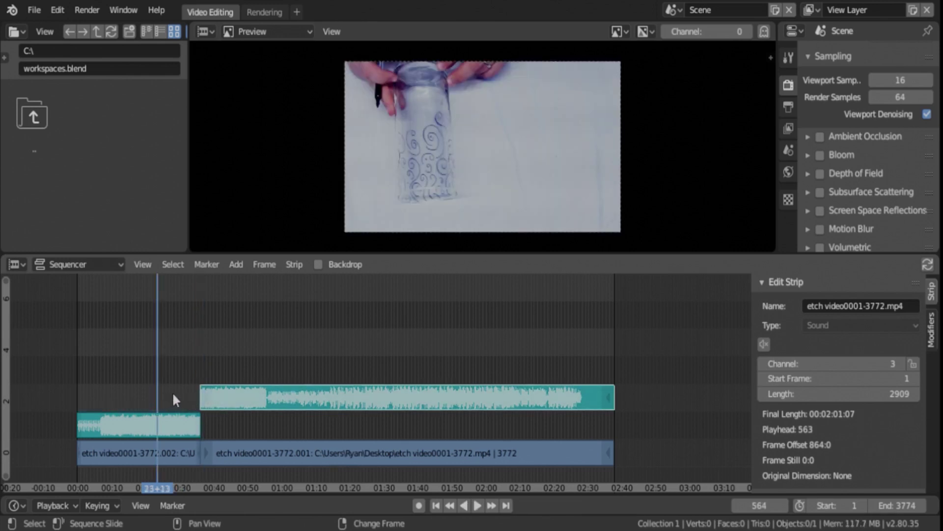
click(205, 402)
mouse_move(205, 402)
mouse_down()
mouse_move(187, 399)
mouse_move(245, 399)
mouse_move(79, 406)
mouse_move(206, 408)
mouse_up()
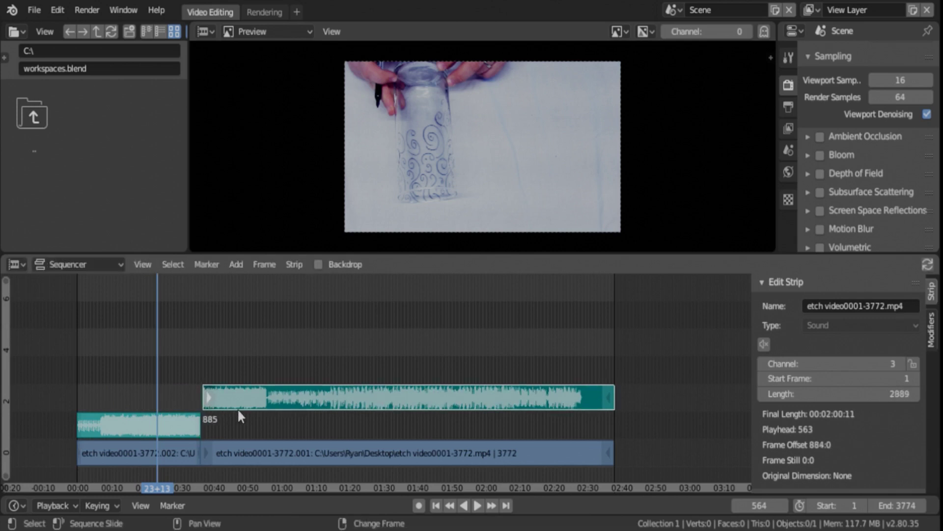
right_click(237, 408)
key(space)
key(space)
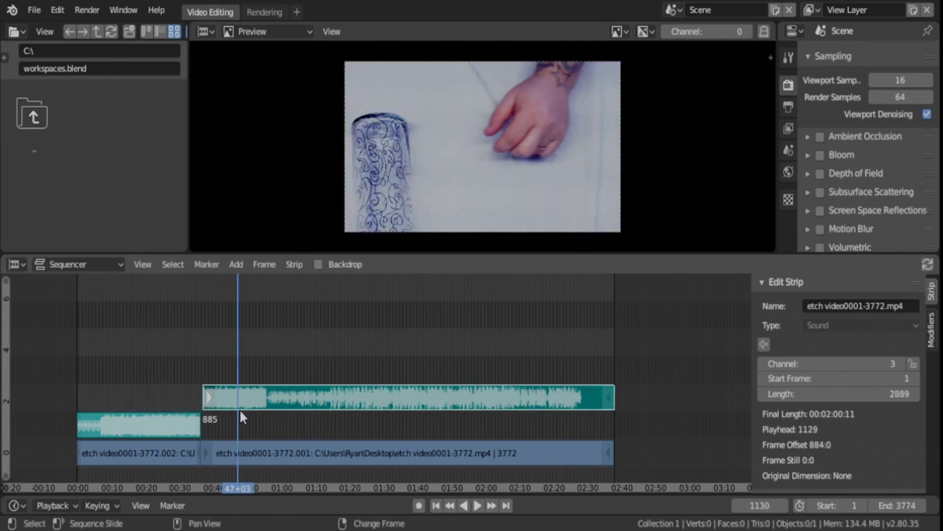
- Undo the trim and move so the right sound piece returns to channel 2 at frame 865
key(ctrl+z)
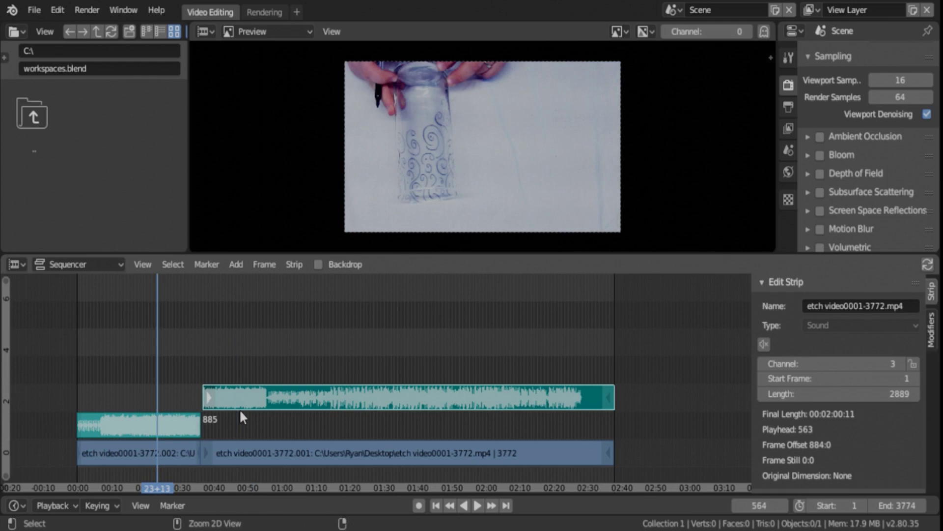
key(ctrl+z)
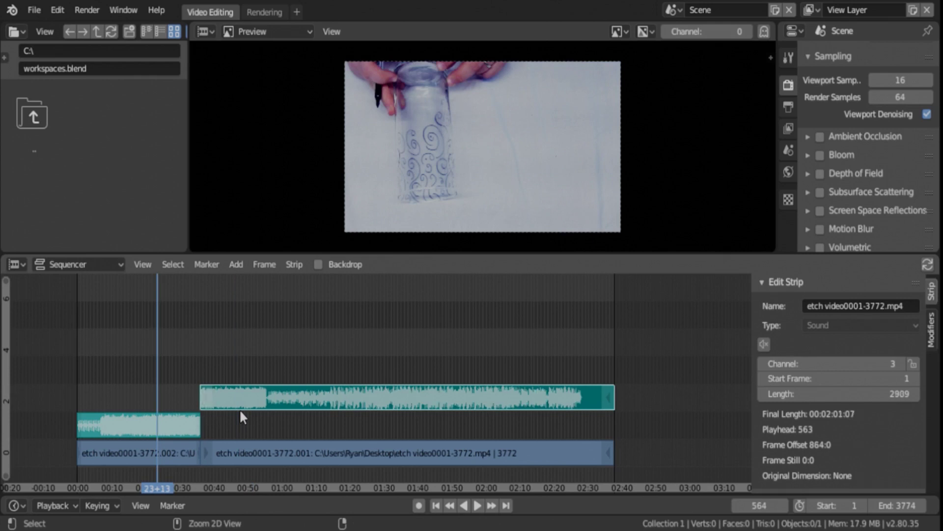
key(ctrl+z)
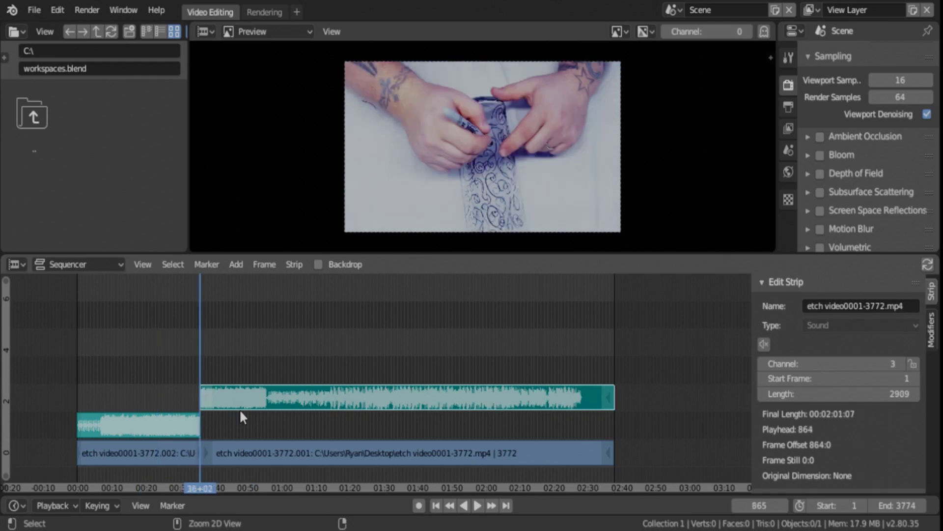
key(ctrl+z)
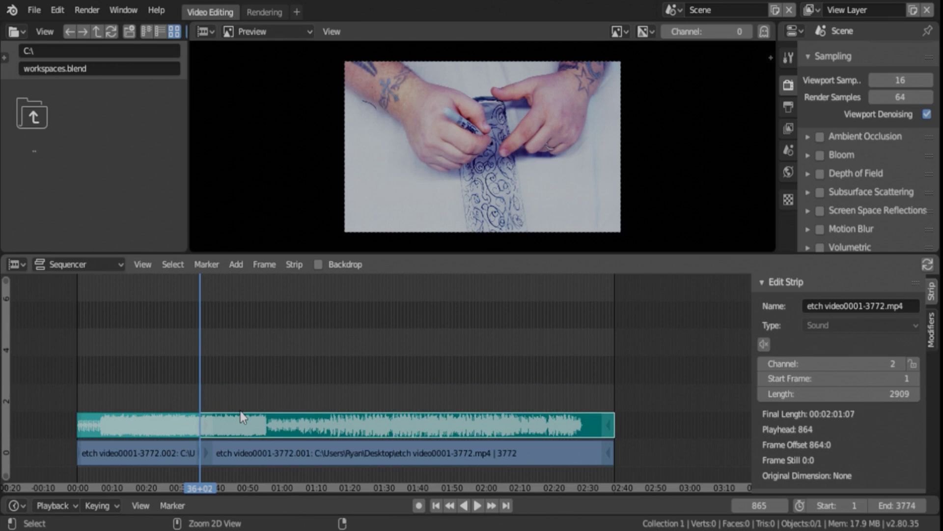
- Undo the earlier movie strip split
key(ctrl+z)
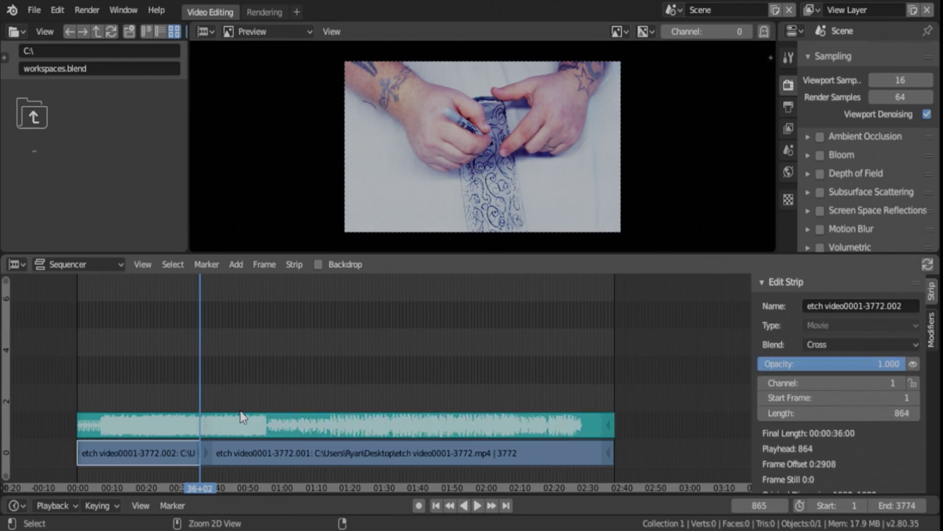
key(ctrl+z)
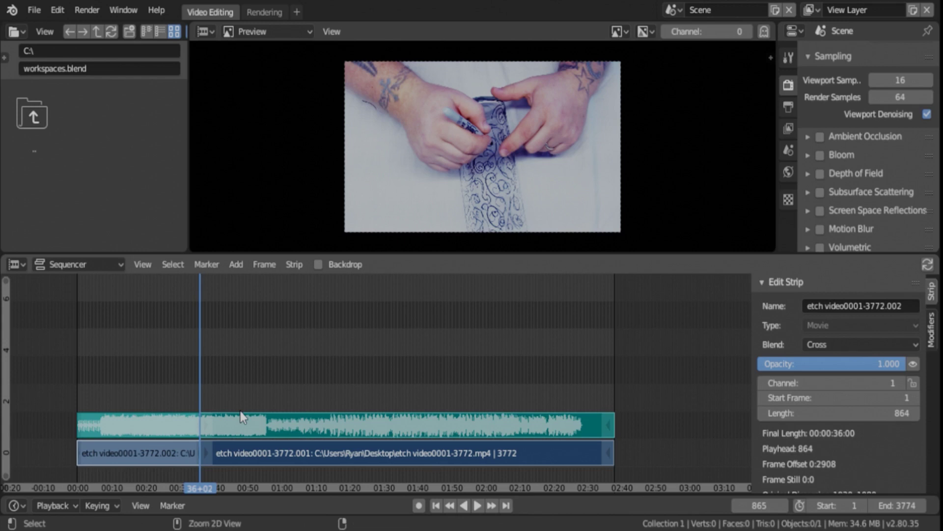
key(ctrl+z)
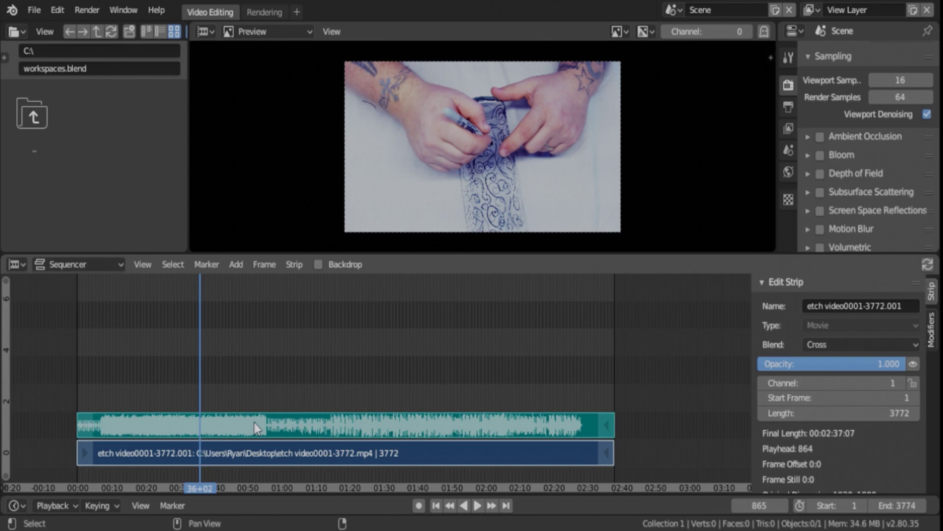
- Cut the movie at the playhead, lift the sound to channel 3, and move the movie piece to channel 4
key(k)
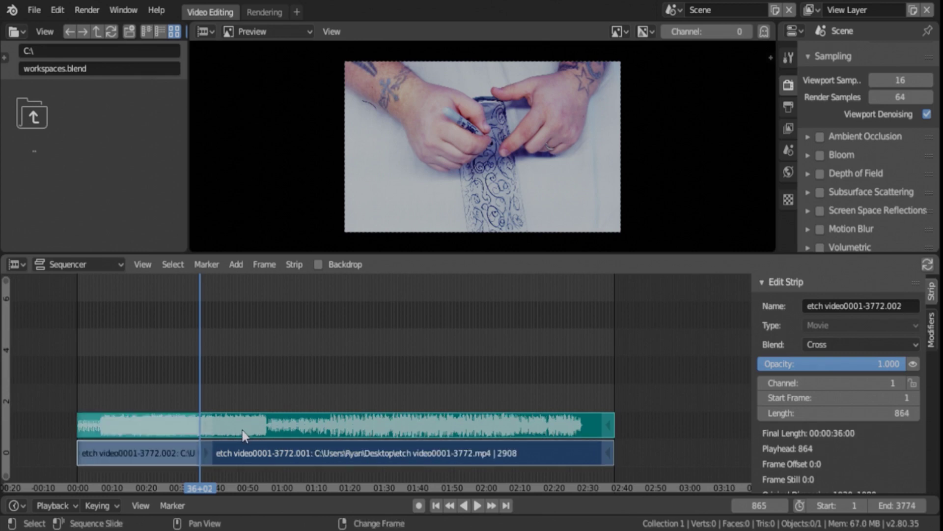
drag(243, 435, 164, 412)
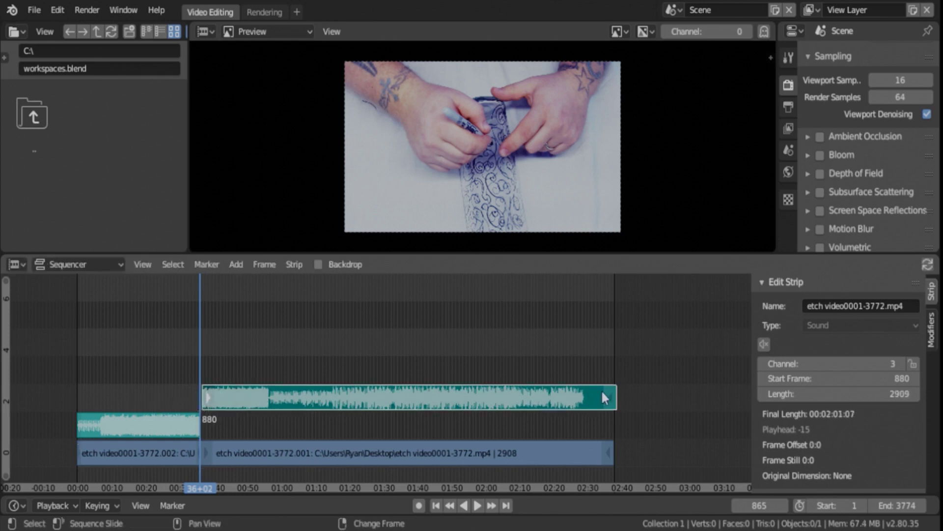
mouse_move(608, 390)
mouse_down()
mouse_move(586, 405)
mouse_move(578, 392)
mouse_move(611, 394)
mouse_up()
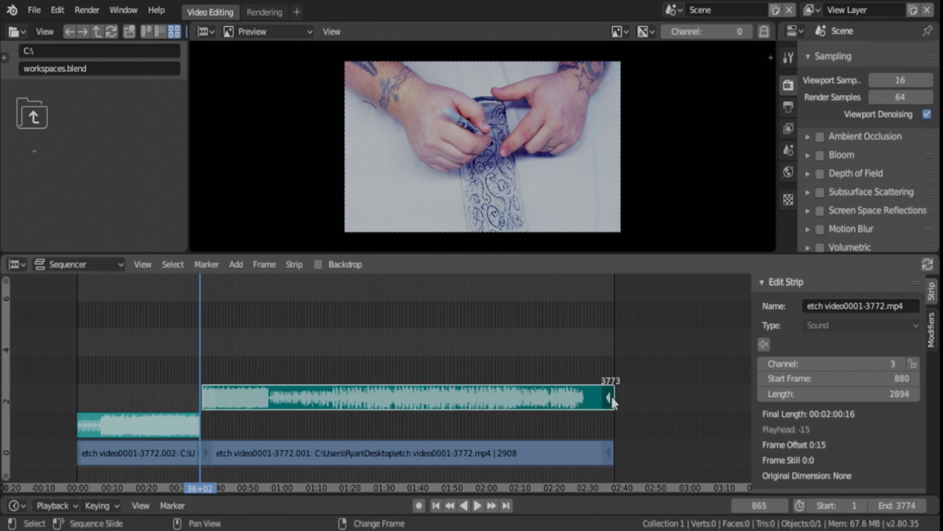
drag(210, 451, 125, 340)
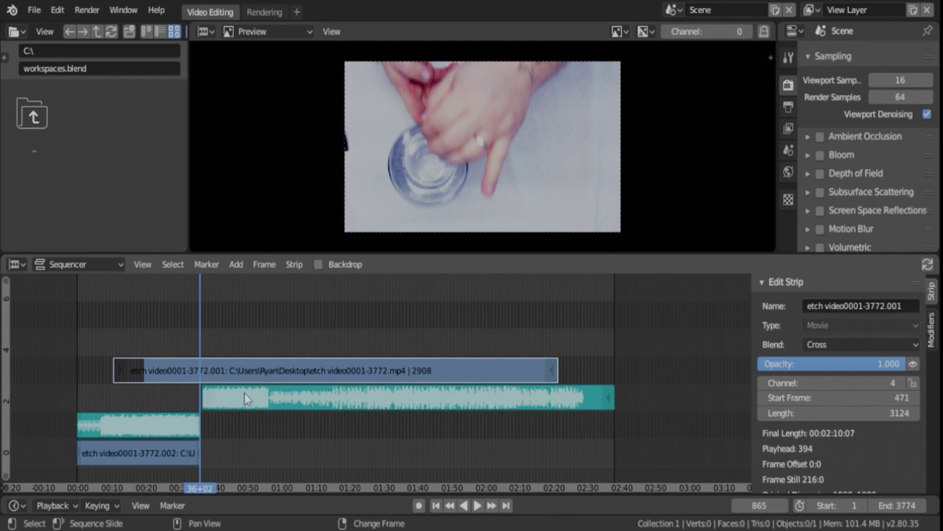
- Move the playhead to about 51 seconds and shift the long sound strip 34 frames later
click(229, 373)
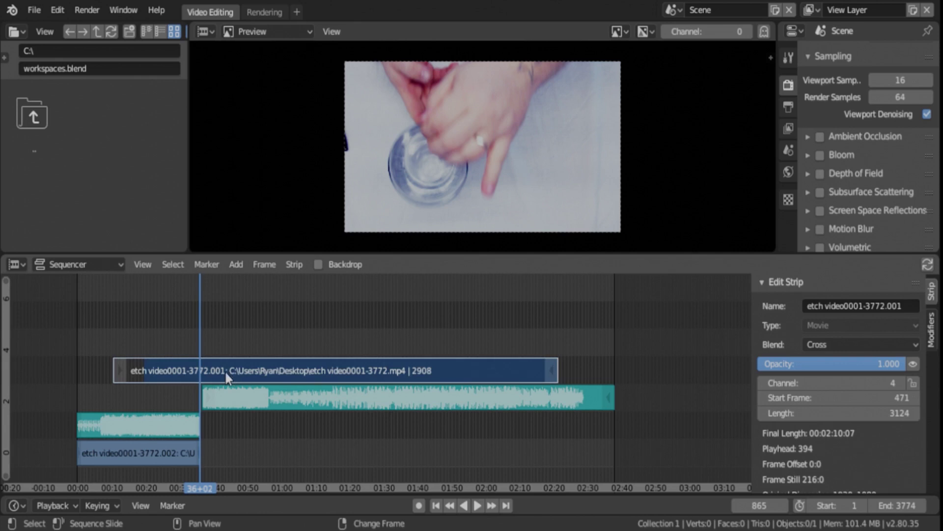
right_click(254, 388)
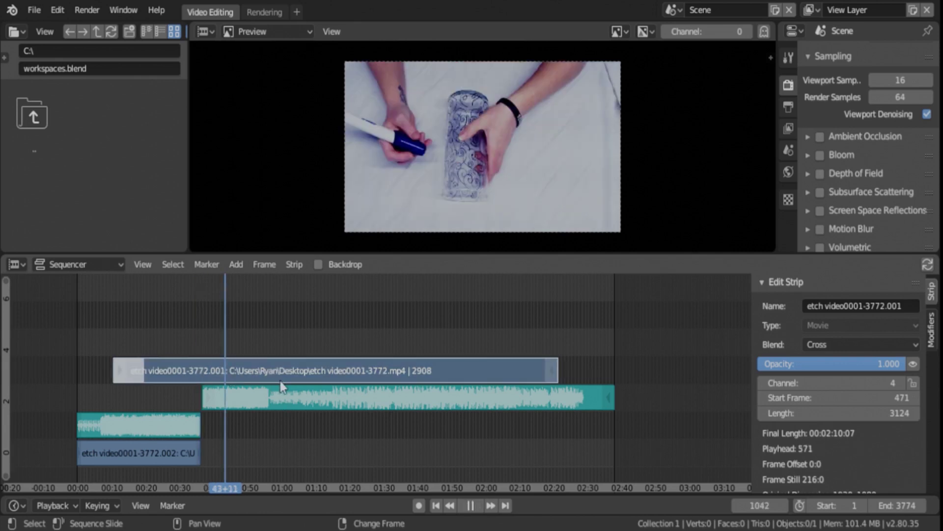
drag(296, 399, 319, 415)
- Slide both sound strips along channel 2 so the short clip starts at frame 21 and the long one at 983
click(156, 422)
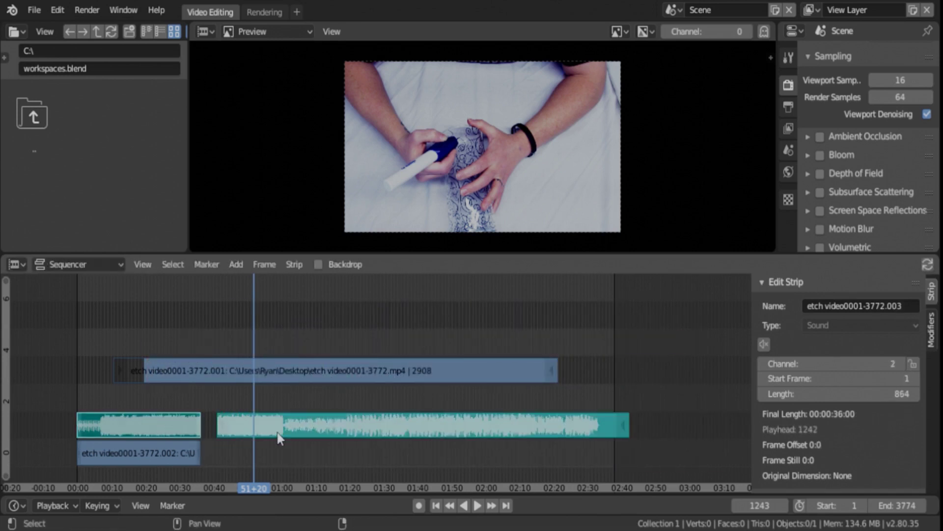
mouse_move(169, 431)
mouse_down()
mouse_move(199, 407)
mouse_move(234, 338)
mouse_move(161, 417)
mouse_move(168, 433)
mouse_up()
click(302, 421)
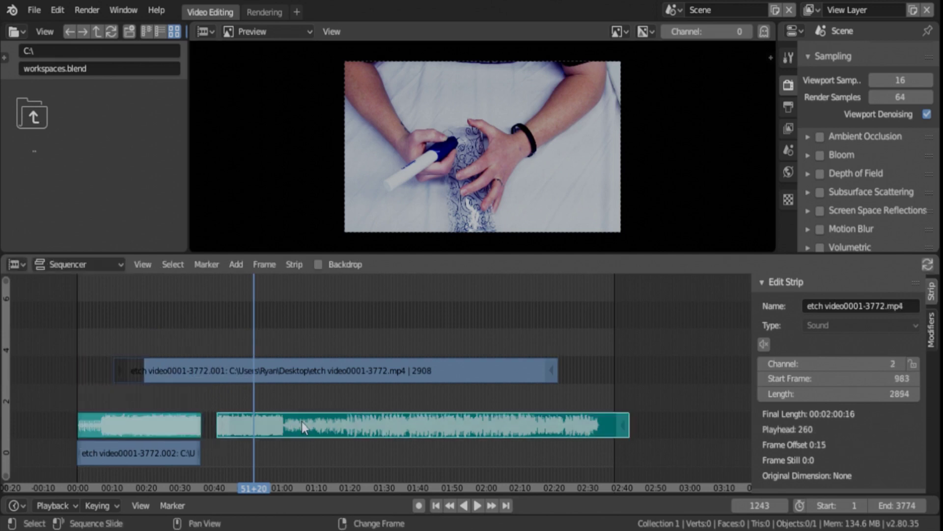
click(146, 435)
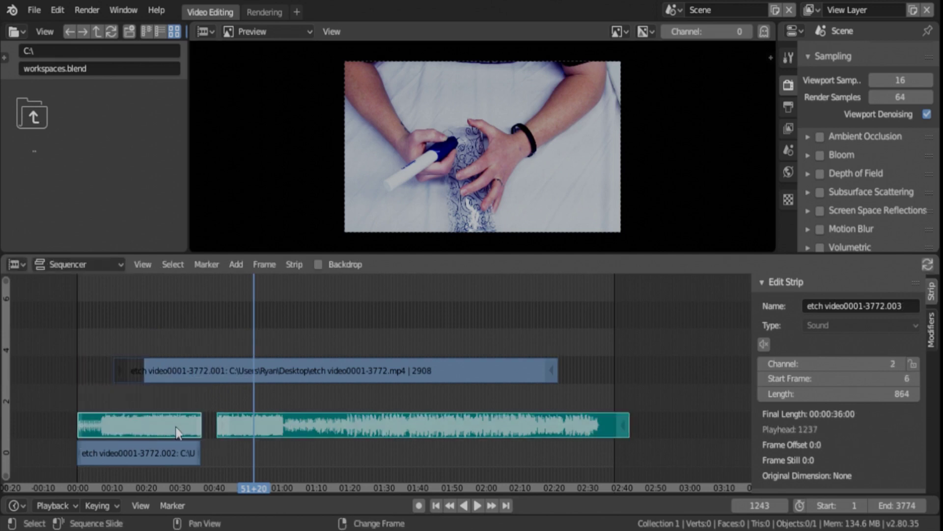
drag(175, 427, 148, 411)
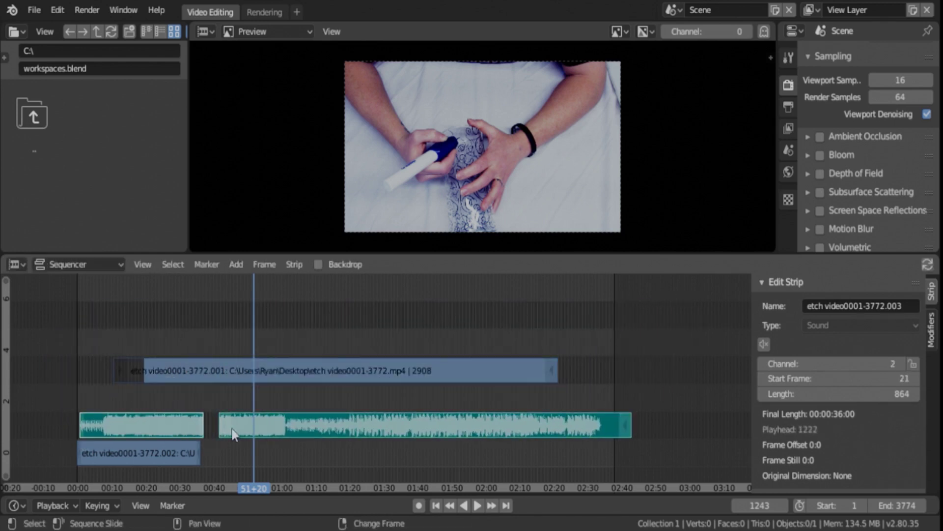
- Snap the long sound strip to frame 885 against the short clip, and move the later movie piece to channel 1 at 1081
click(291, 374)
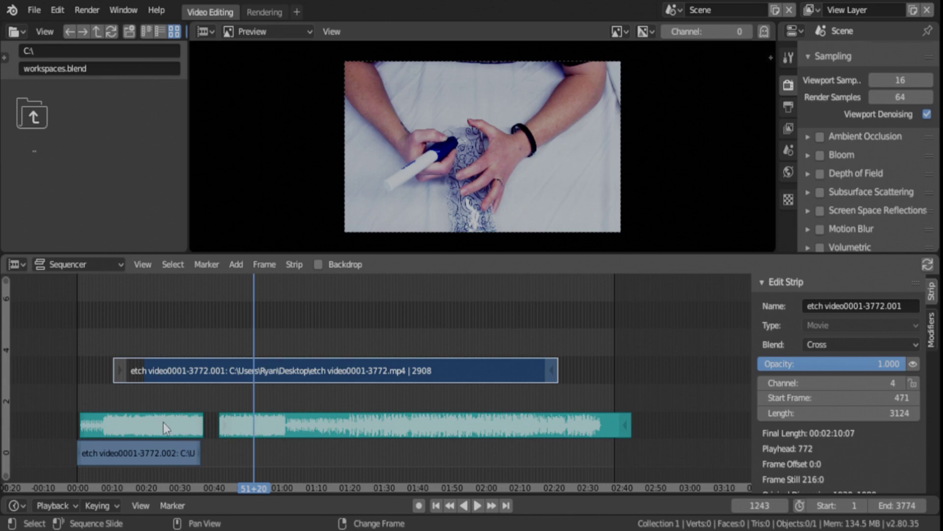
drag(306, 429, 272, 429)
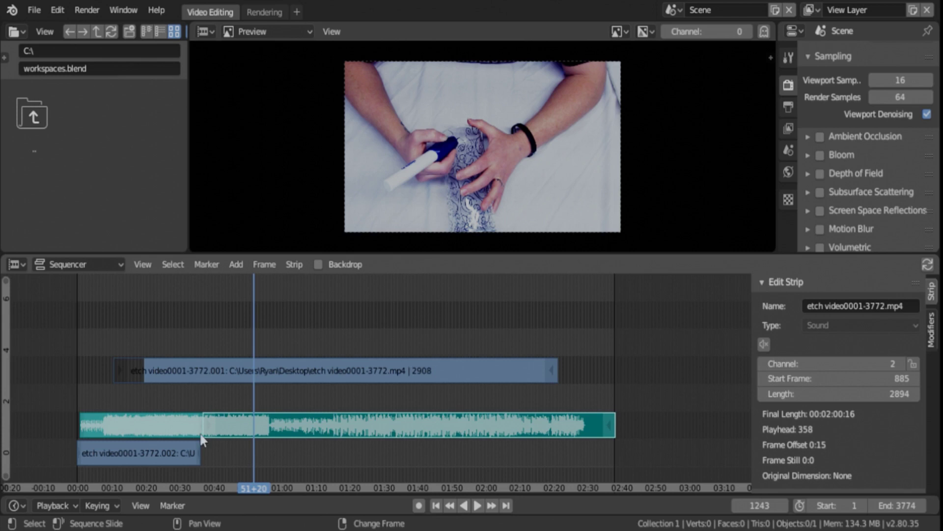
drag(339, 369, 346, 471)
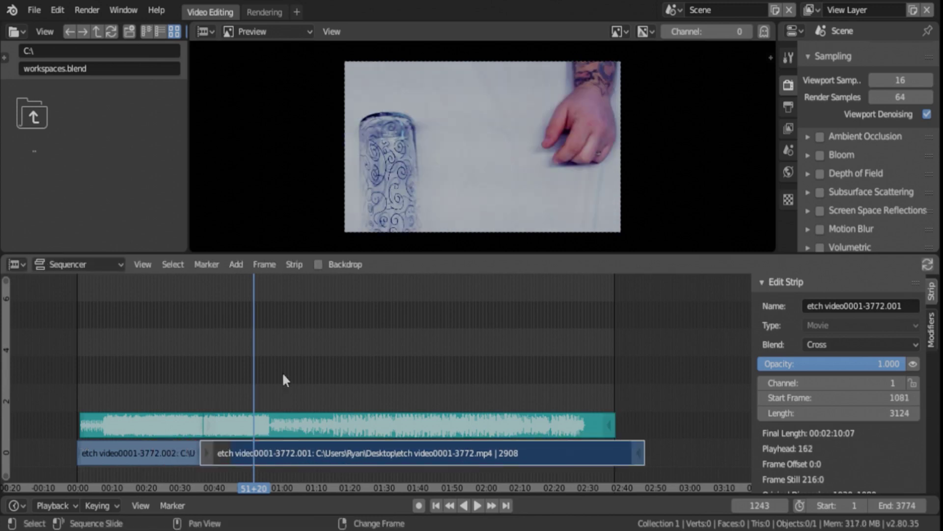